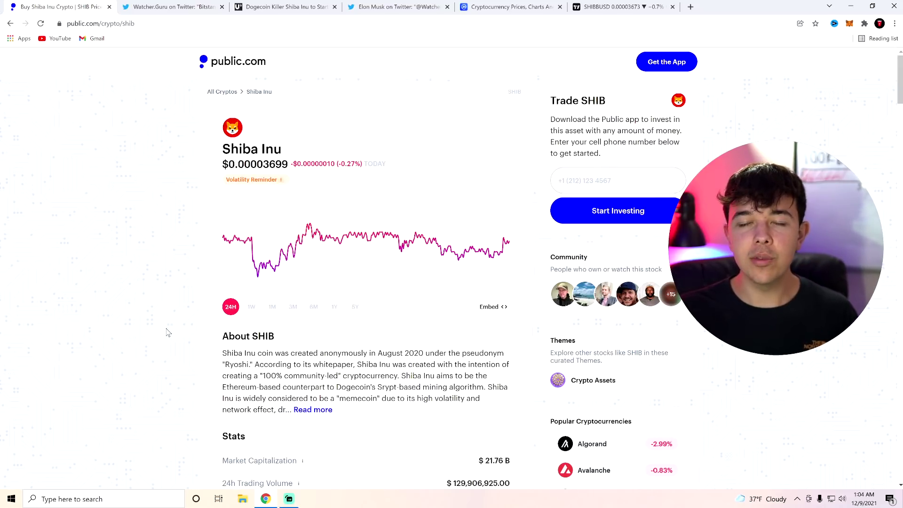
Close the Public.com Shiba Inu page, revealing the Watcher.Guru tweet about Bitstamp.
key(ctrl+w)
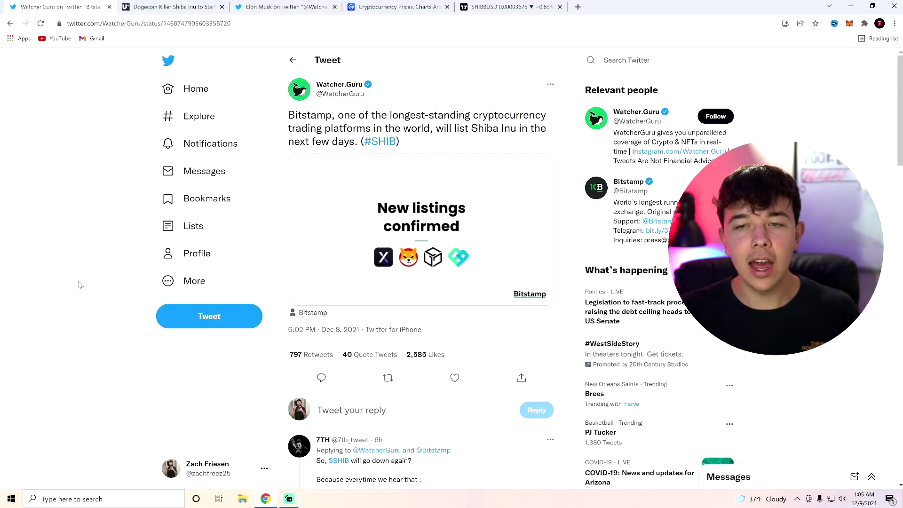
Close the Watcher.Guru tweet, then highlight and clear the U.Today article's subtitle.
key(ctrl+w)
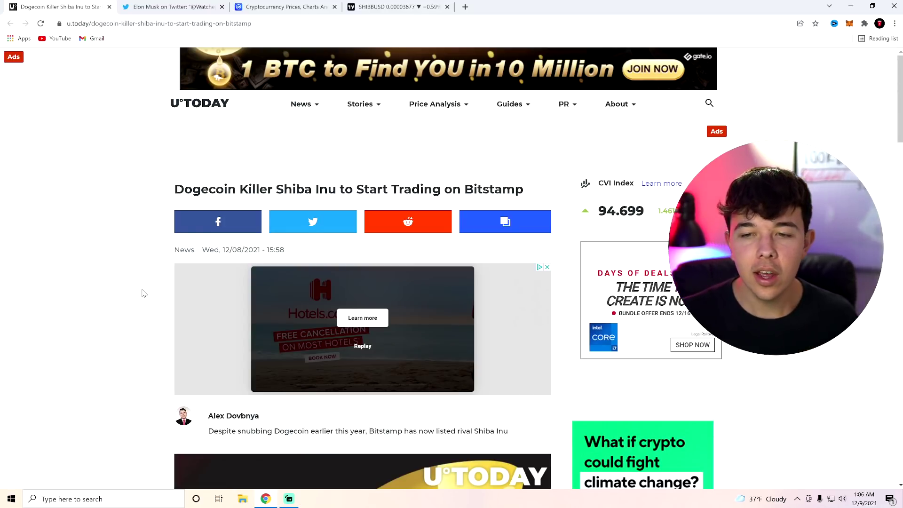
scroll(142, 294, down, 3)
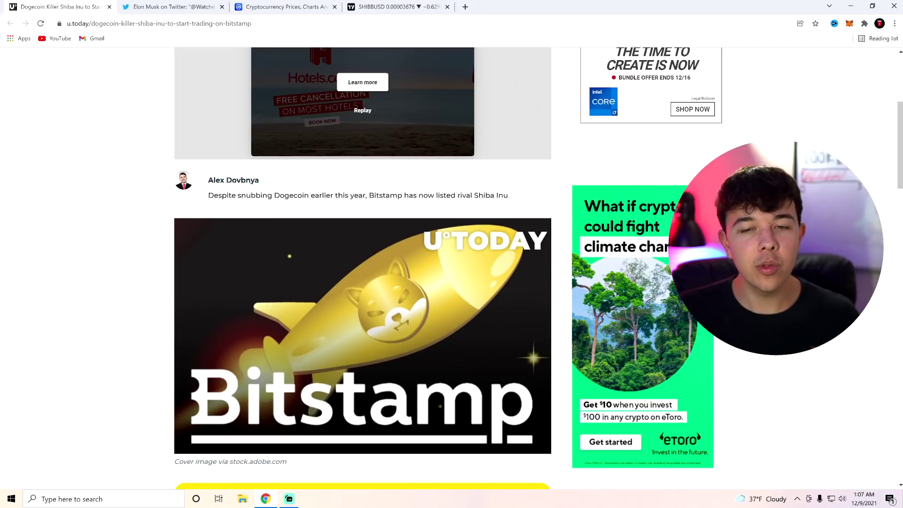
drag(228, 205, 518, 205)
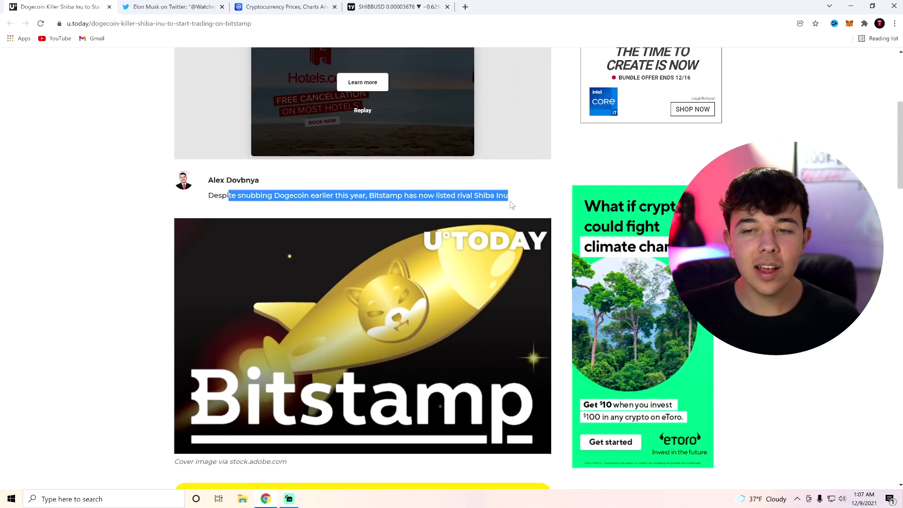
click(491, 204)
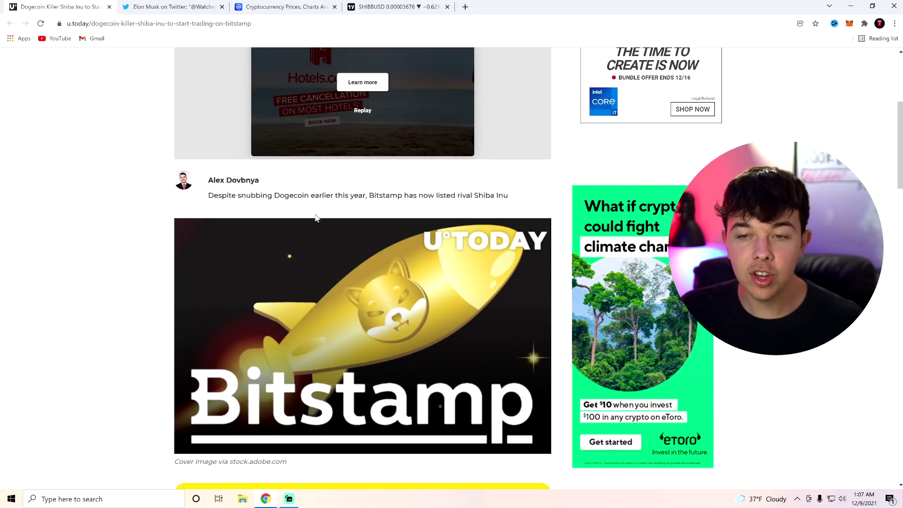
scroll(275, 231, down, 5)
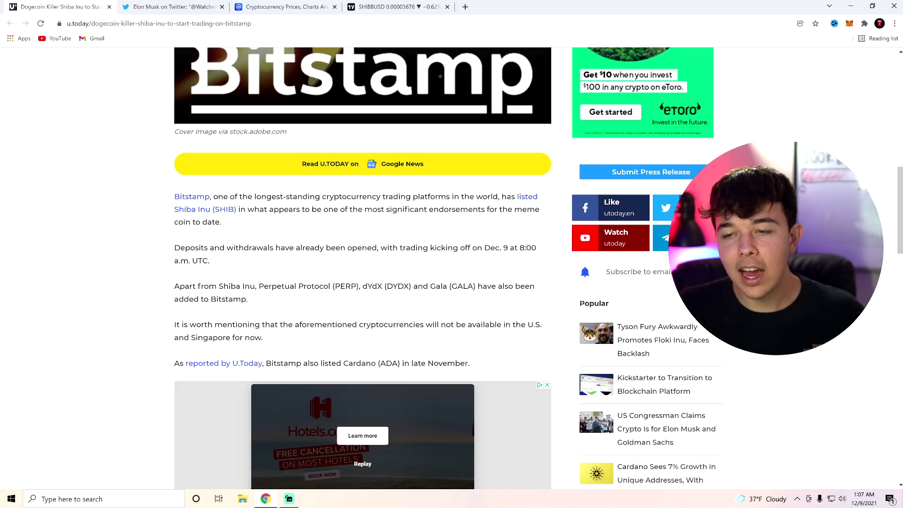
Clear the UTC and Cardano sentence highlights while reading toward 'Quality over quantity'.
click(240, 263)
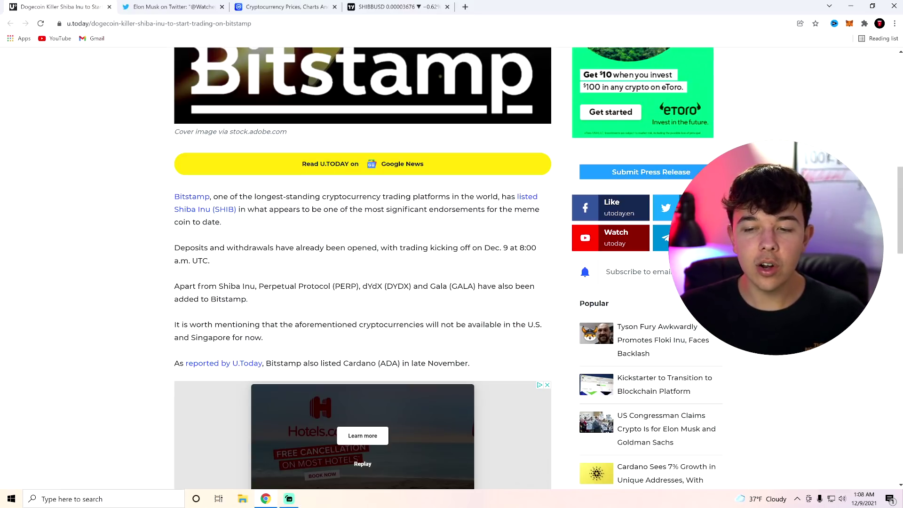
drag(362, 363, 465, 363)
click(466, 362)
scroll(314, 293, down, 5)
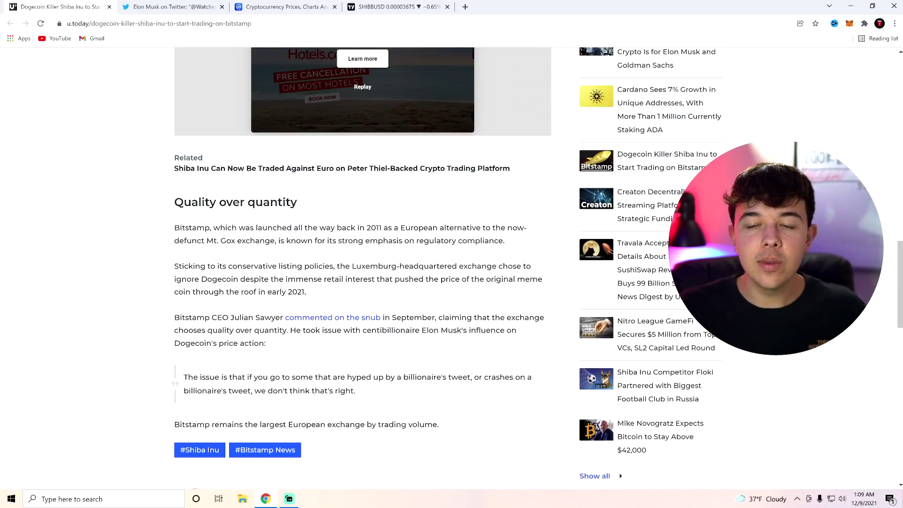
drag(508, 242, 378, 241)
click(204, 202)
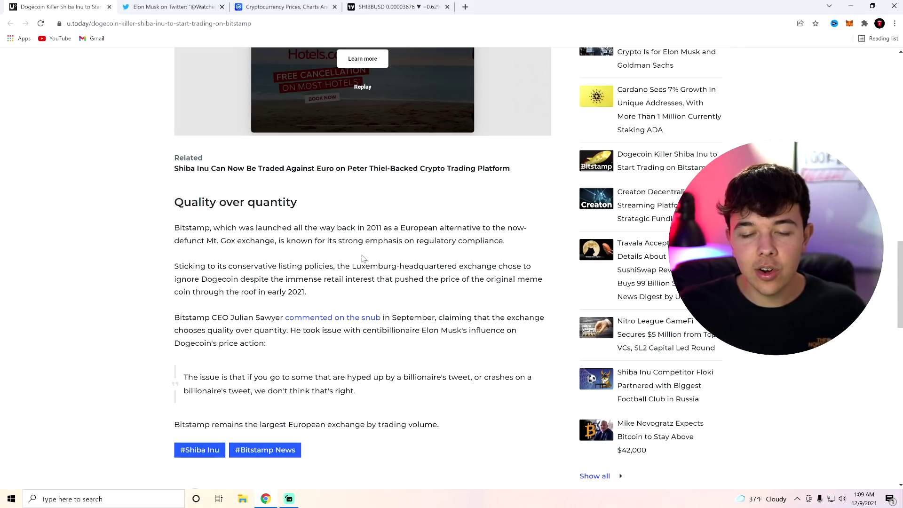
triple_click(228, 241)
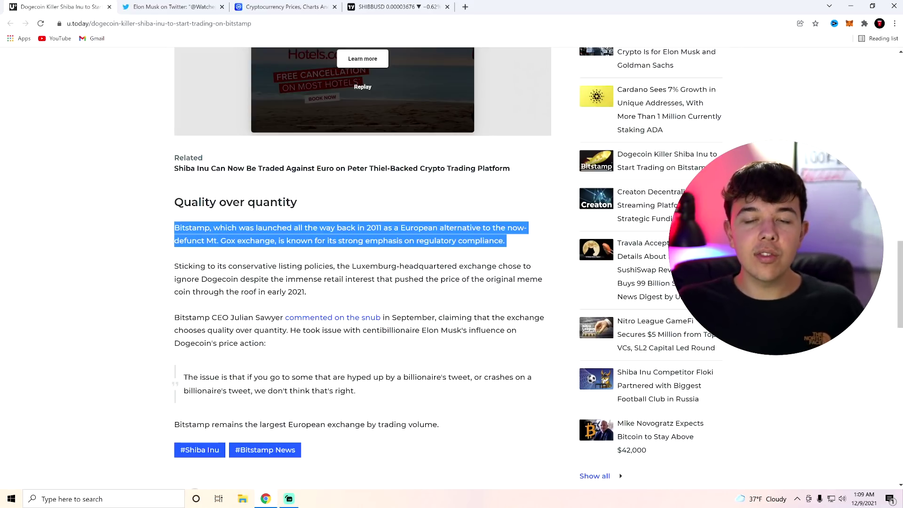
click(225, 254)
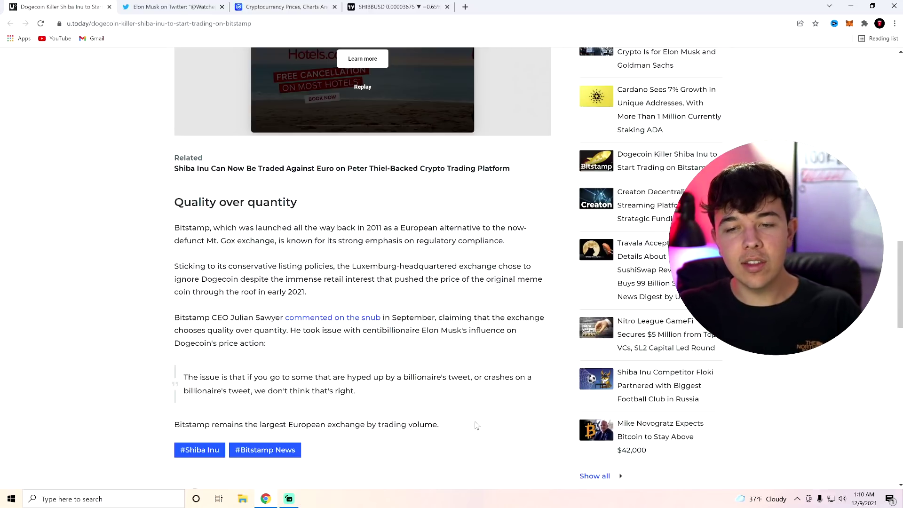
scroll(459, 413, up, 3)
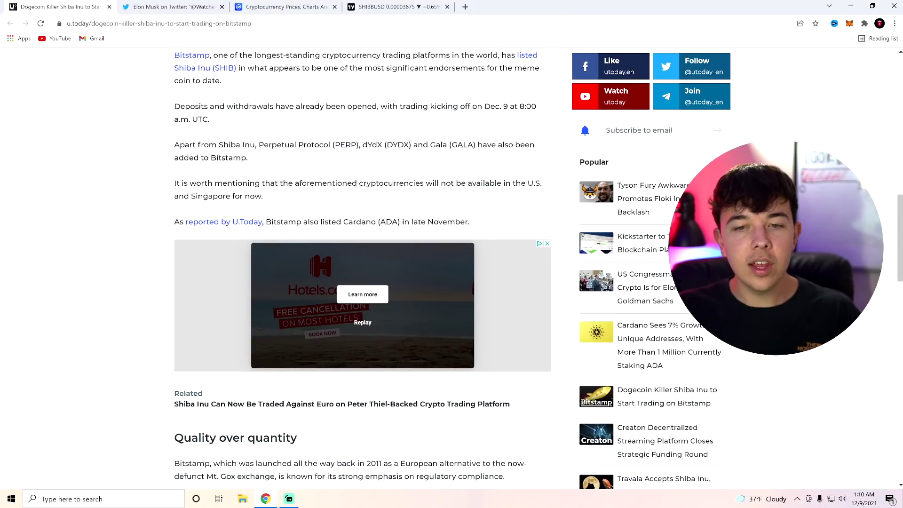
scroll(326, 277, down, 4)
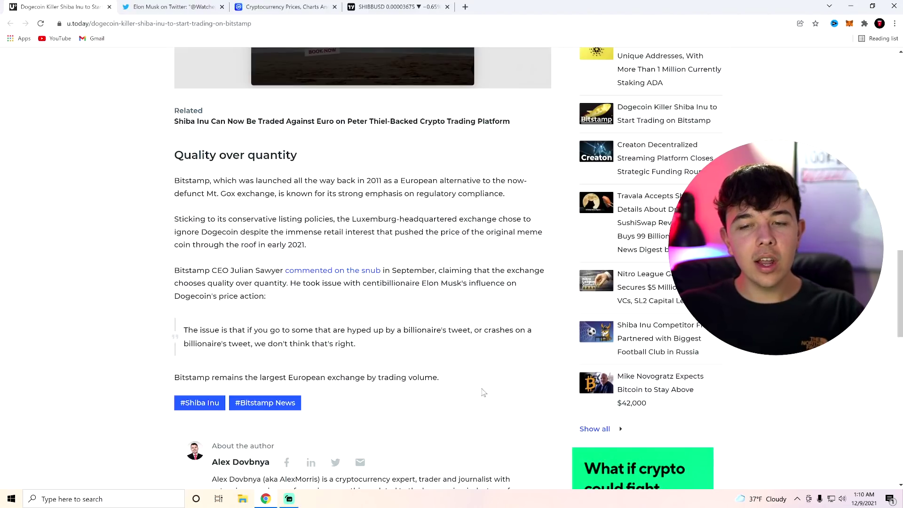
drag(483, 393, 176, 159)
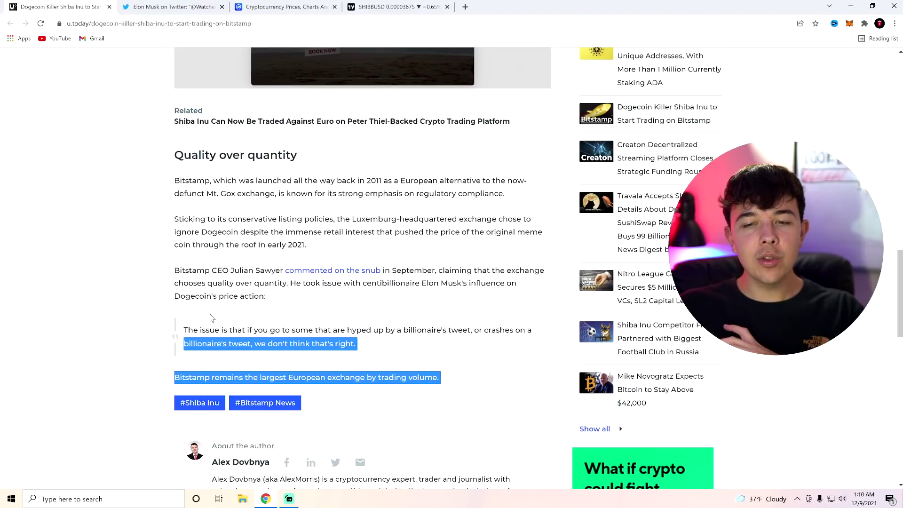
click(176, 158)
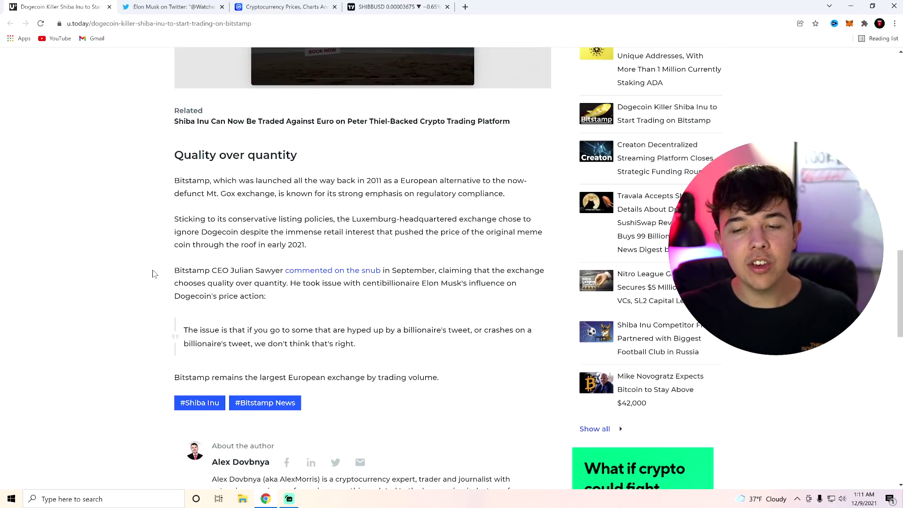
Close the U.Today article, then highlight and clear Elon Musk's national-debt reply text.
key(ctrl+w)
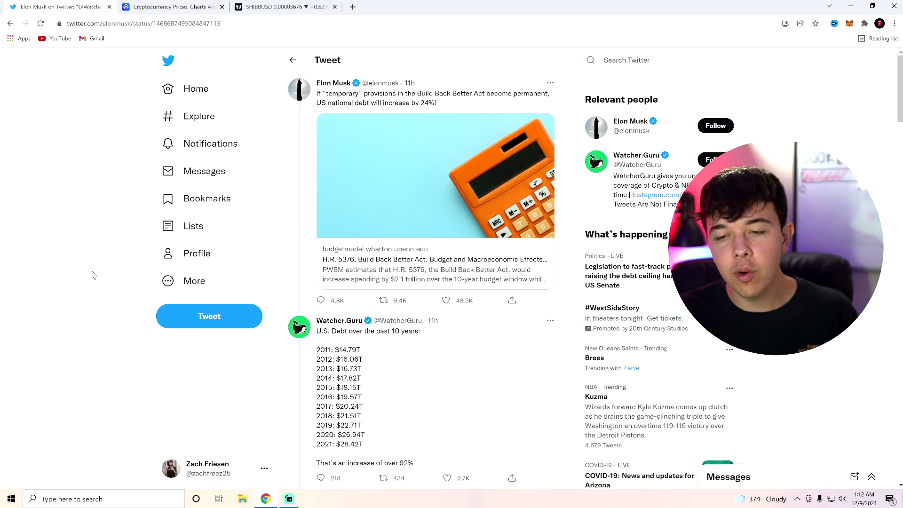
scroll(376, 263, down, 2)
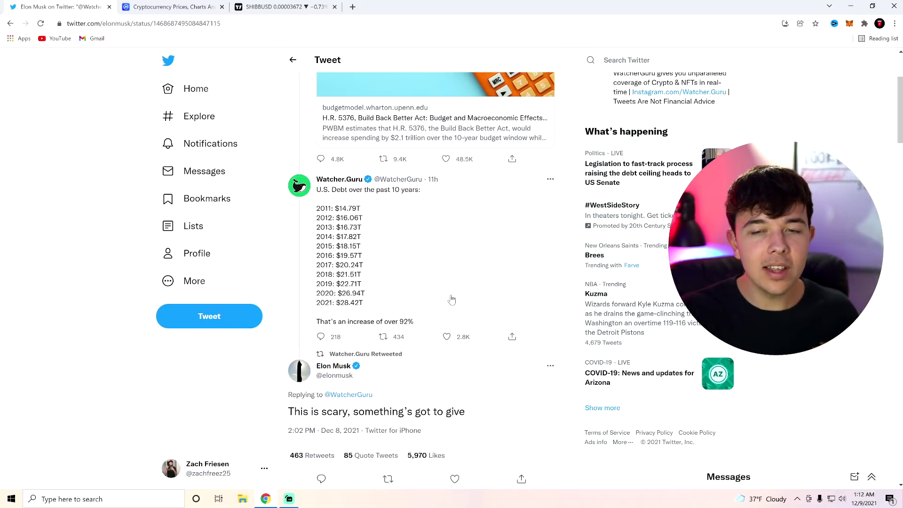
scroll(394, 297, down, 1)
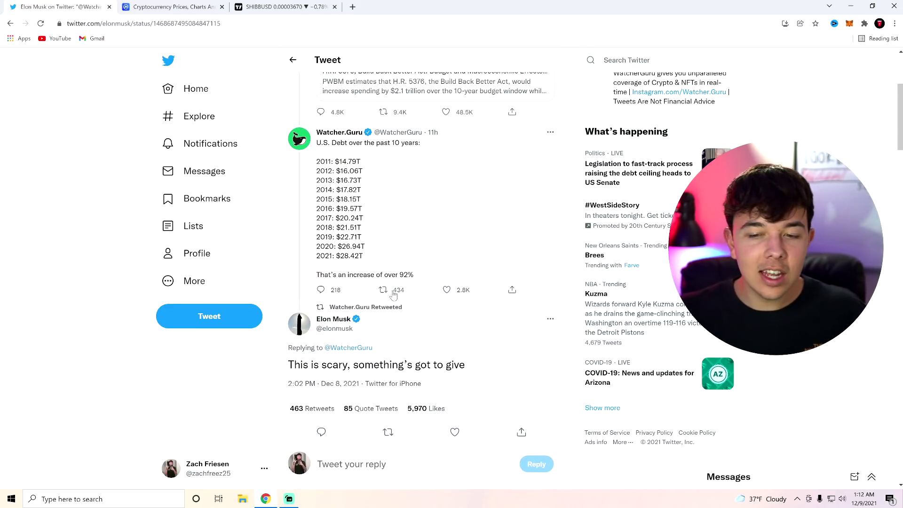
scroll(394, 296, down, 2)
mouse_move(334, 226)
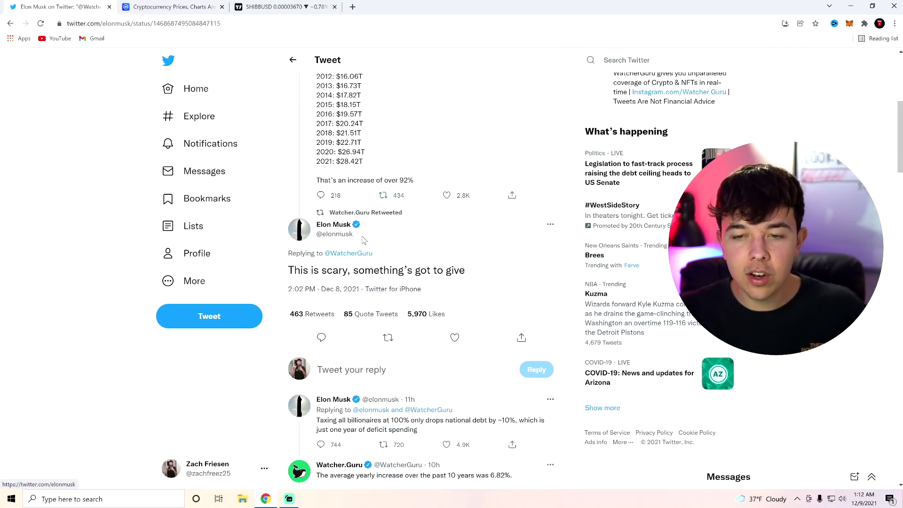
scroll(363, 240, up, 2)
scroll(374, 245, up, 1)
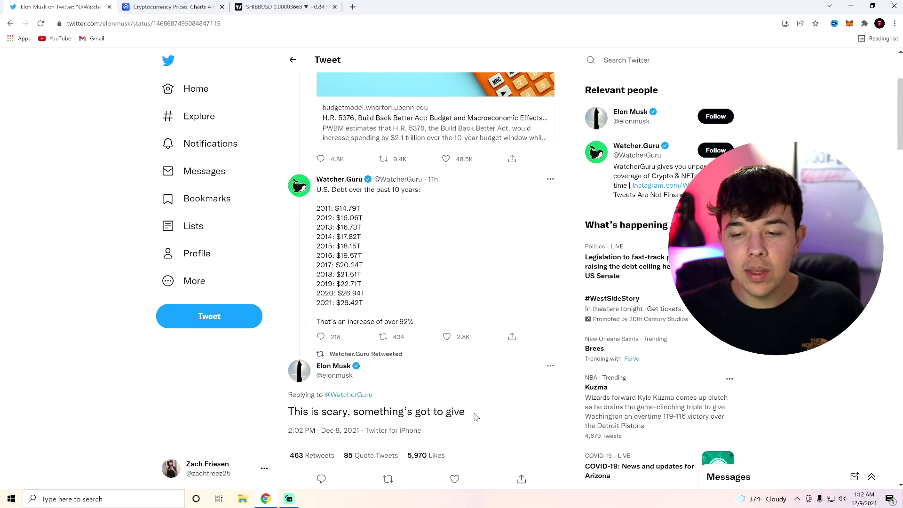
drag(473, 415, 274, 403)
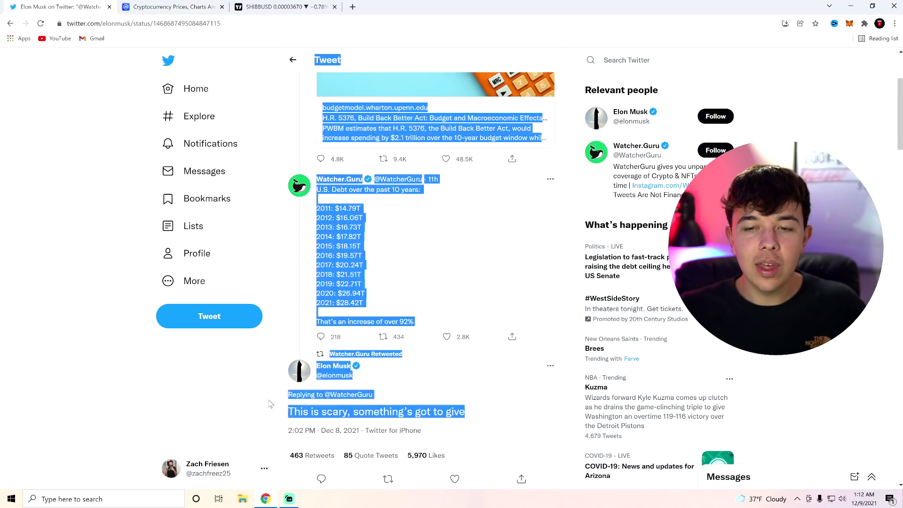
click(469, 422)
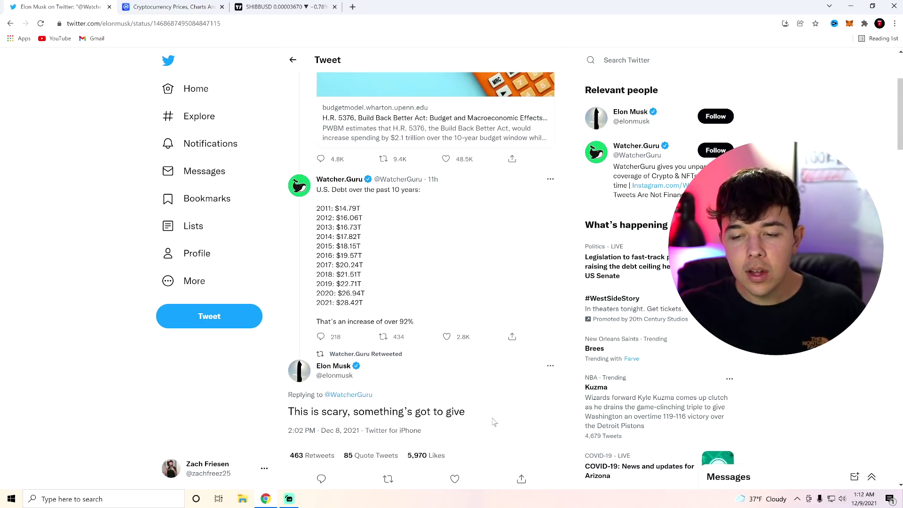
scroll(431, 392, up, 2)
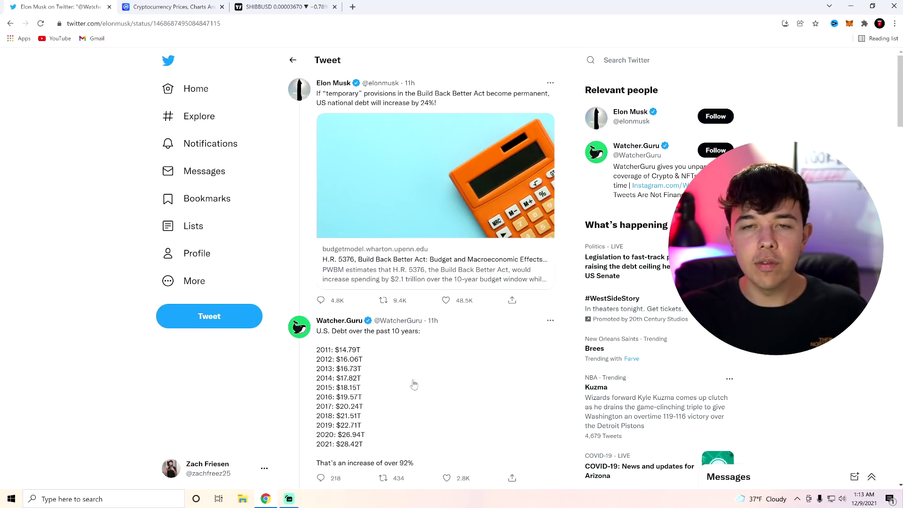
Close the Twitter page and clear the highlight on Shiba Inu's rank-13 price change.
key(ctrl+w)
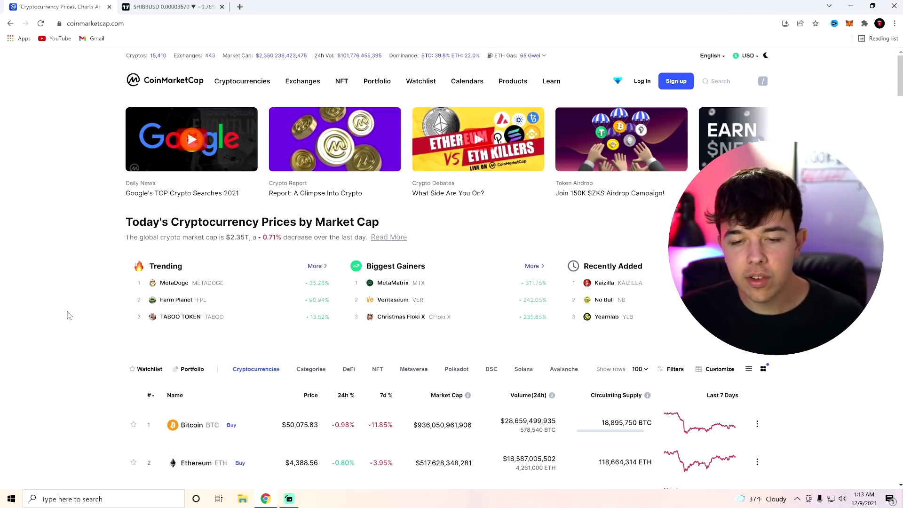
scroll(84, 318, down, 5)
scroll(111, 320, down, 3)
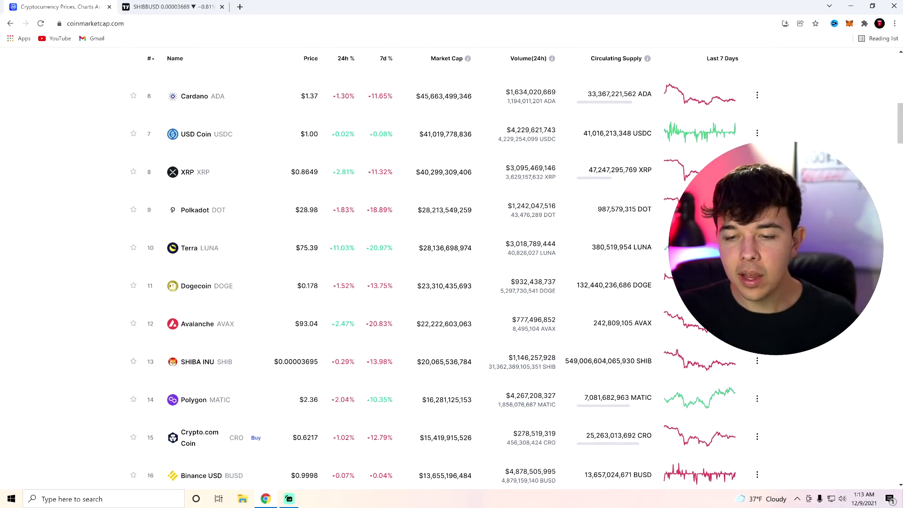
click(61, 387)
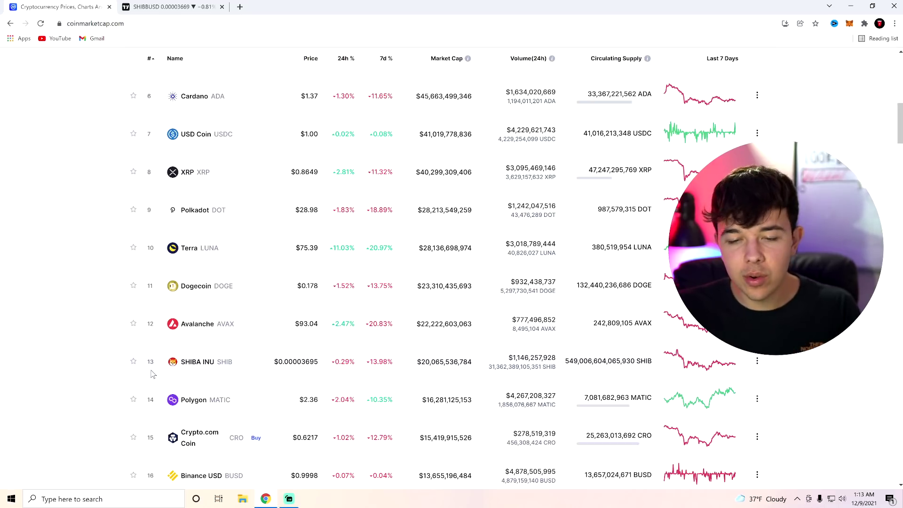
Open the Shiba Inu coin page, then highlight and clear its 24h volume figures.
click(194, 363)
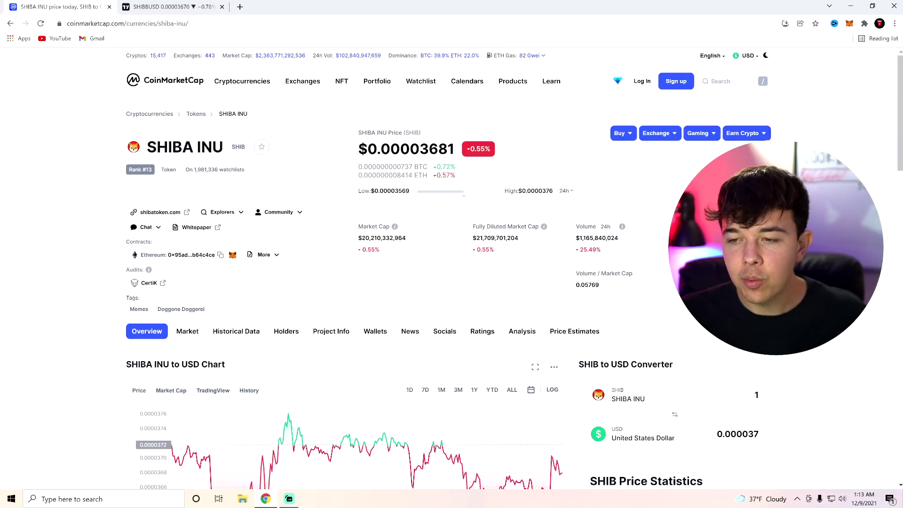
drag(620, 254, 588, 227)
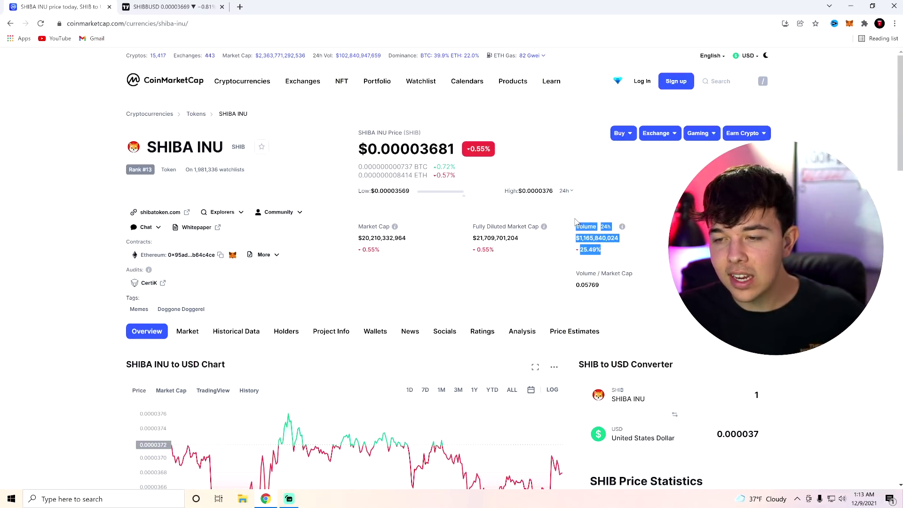
click(575, 221)
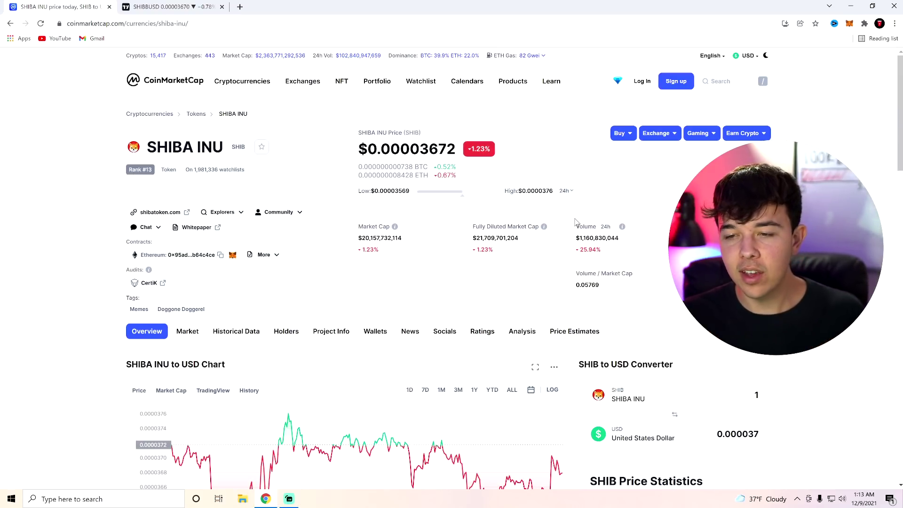
scroll(575, 222, down, 2)
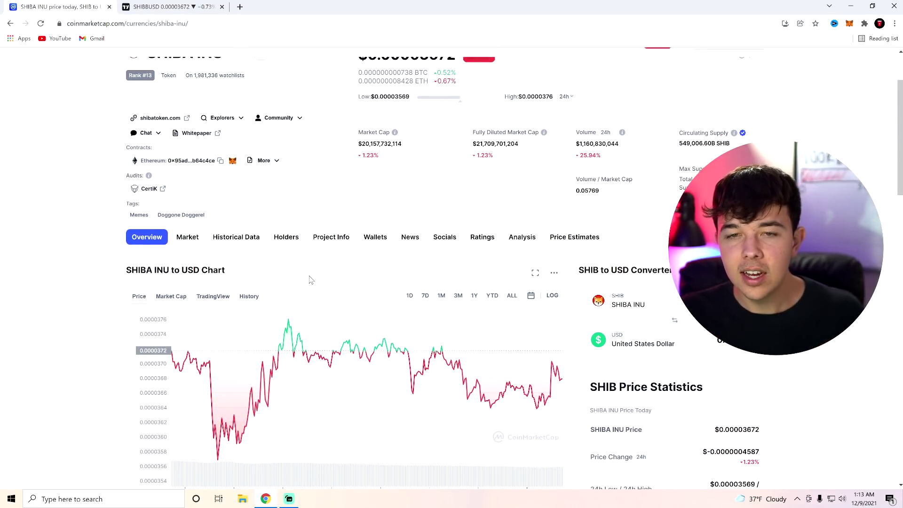
Close CoinMarketCap, keep the 30-minute interval, and select the horizontal lines near 0.00004.
click(110, 6)
text(3)
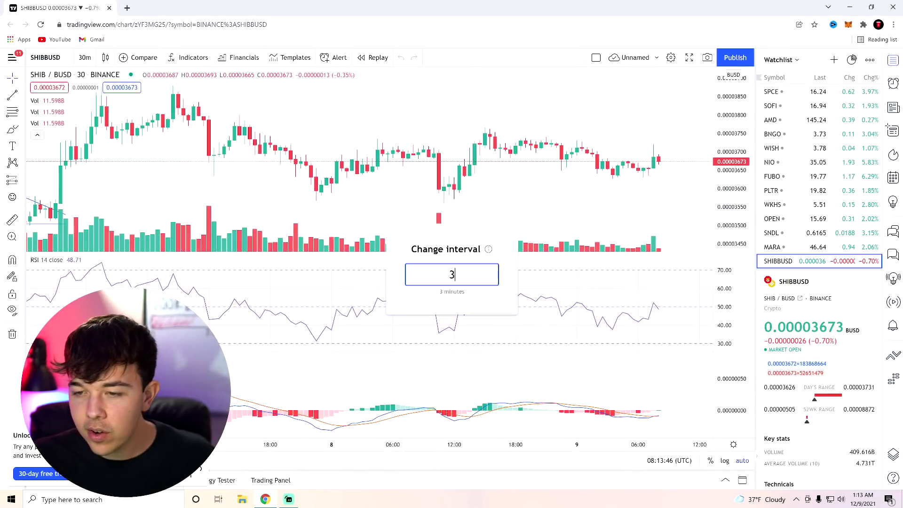
key(Escape)
scroll(484, 222, down, 3)
scroll(500, 206, up, 3)
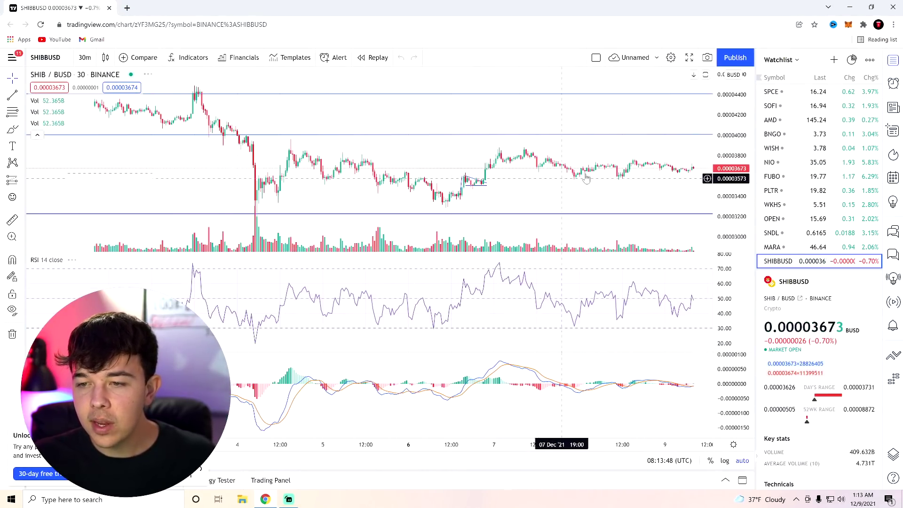
scroll(522, 141, up, 2)
click(525, 134)
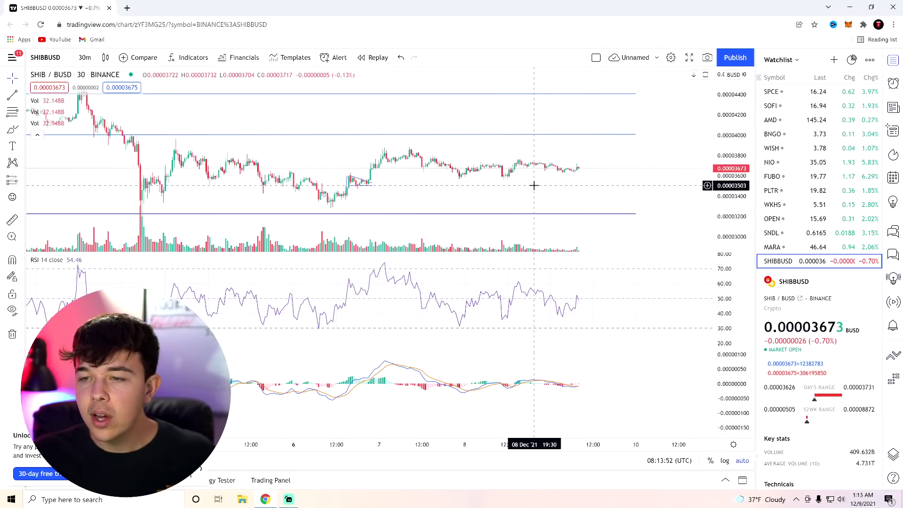
scroll(534, 188, up, 2)
scroll(528, 191, up, 2)
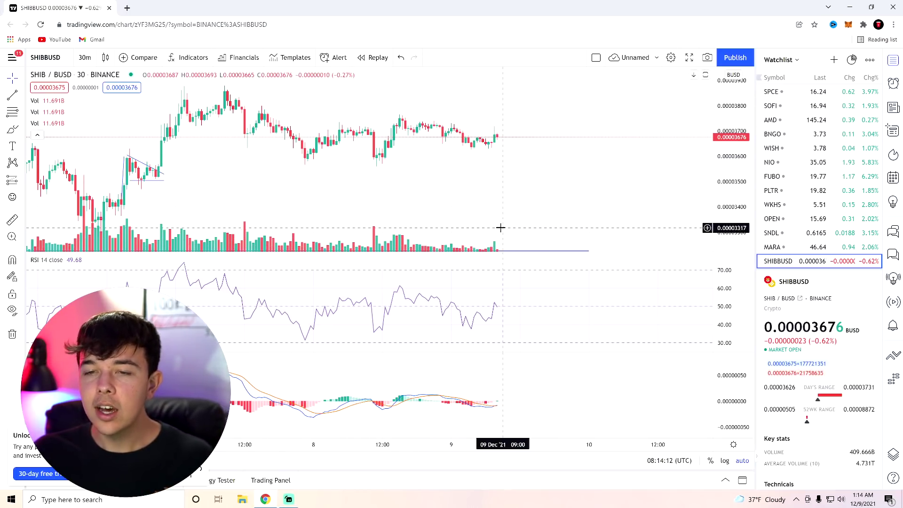
scroll(501, 226, down, 2)
scroll(505, 155, down, 2)
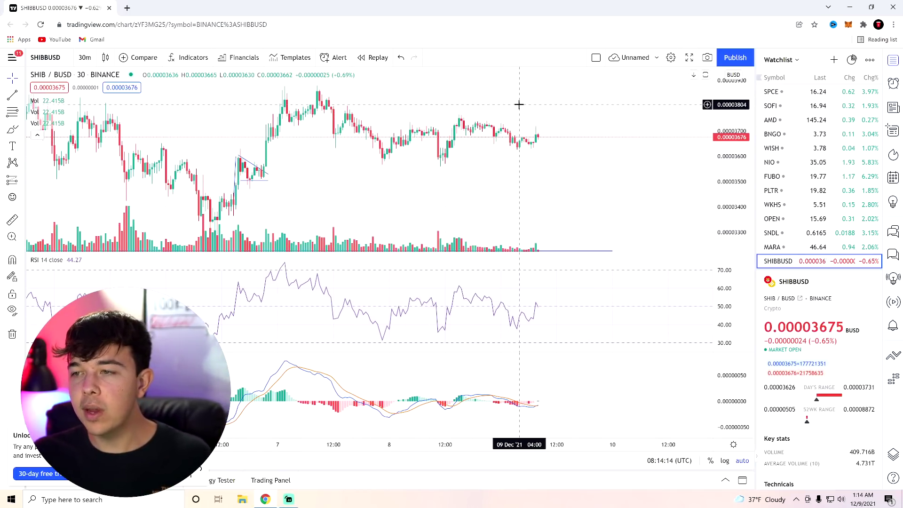
scroll(512, 107, down, 2)
scroll(517, 113, down, 1)
scroll(517, 119, down, 1)
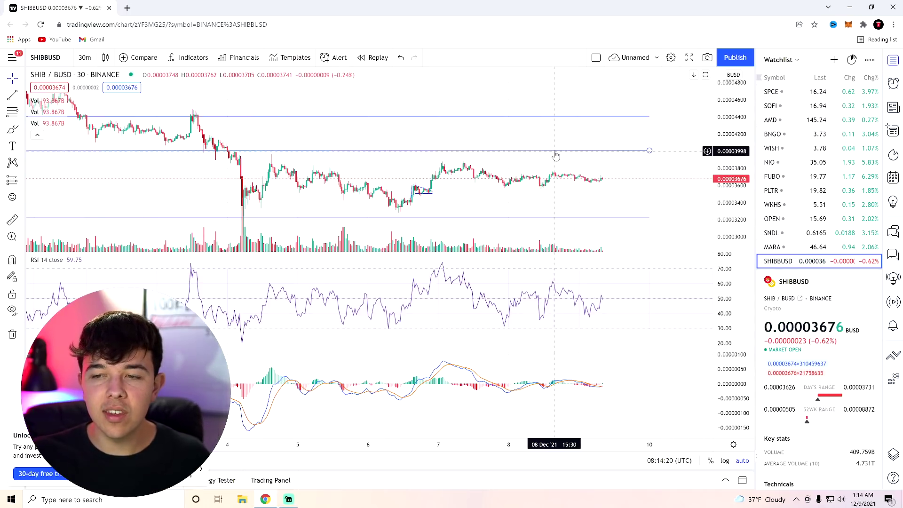
click(551, 151)
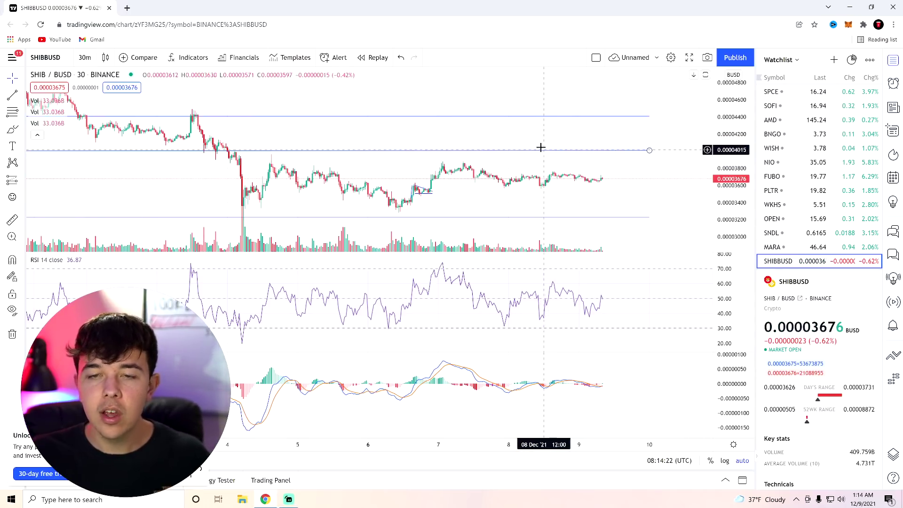